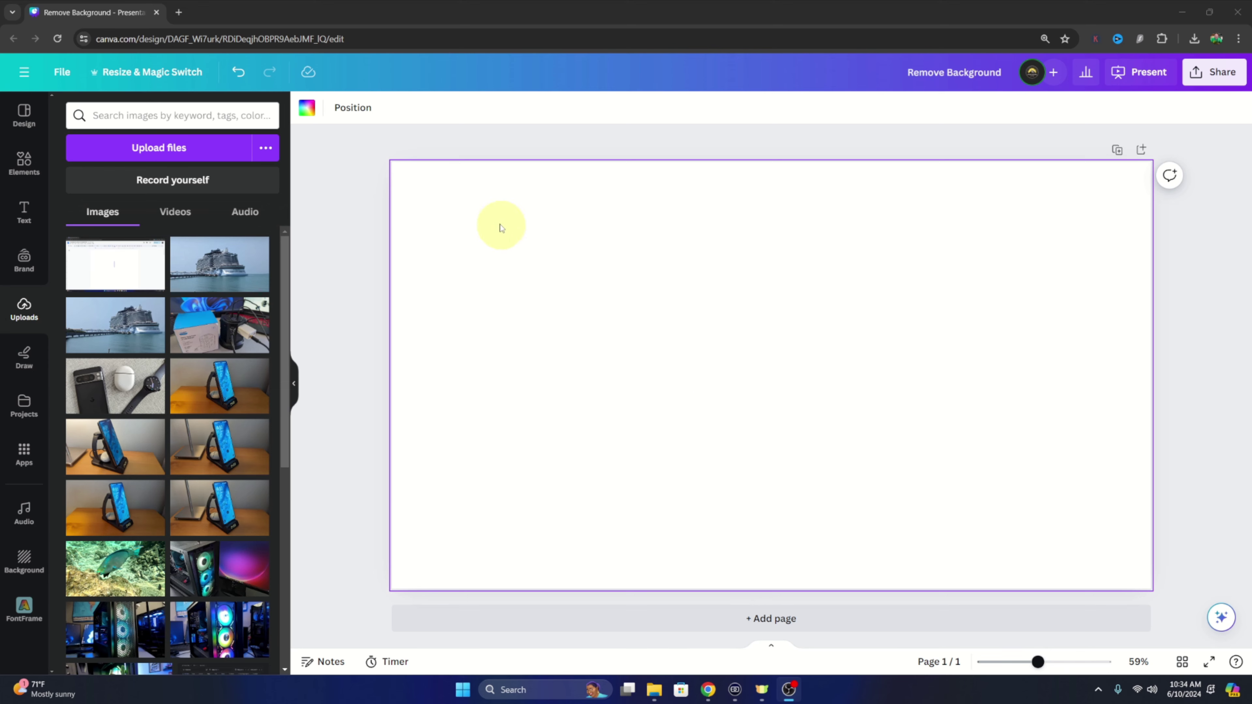
Preview the PXL_20230731_214658638.jpg photo from the desktop, close it and return to the maximized design
double_click(372, 15)
click(35, 141)
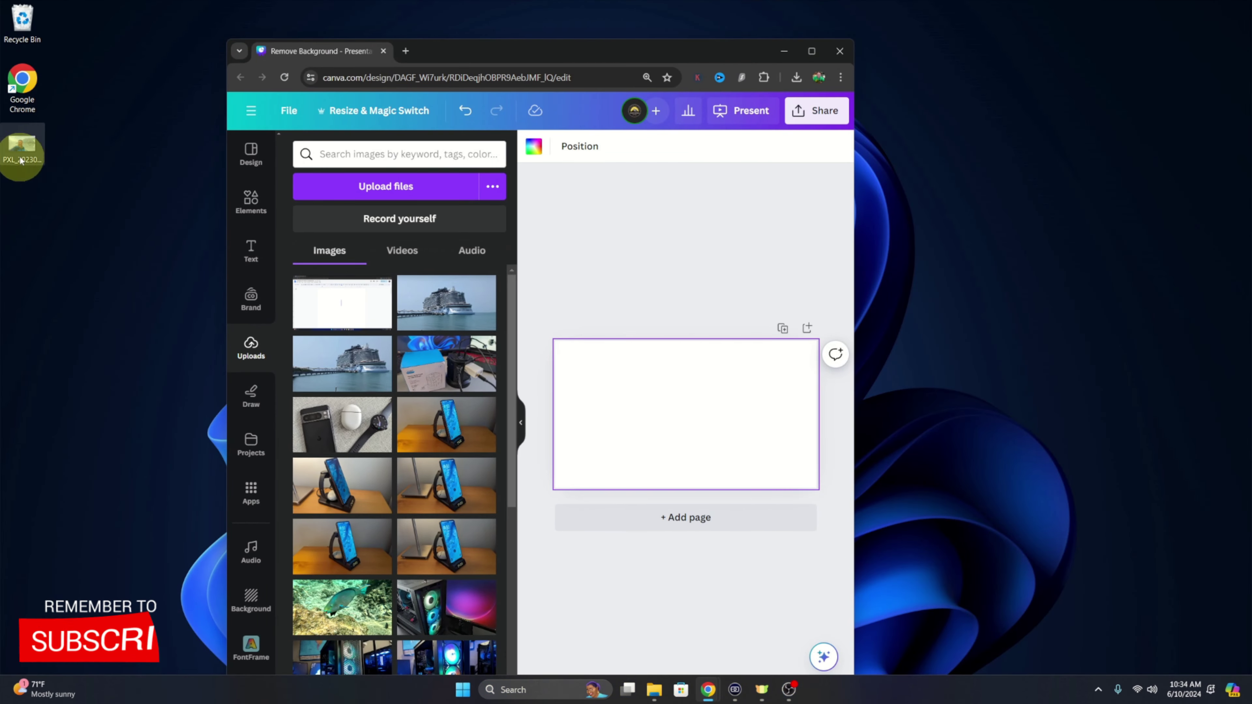
double_click(32, 146)
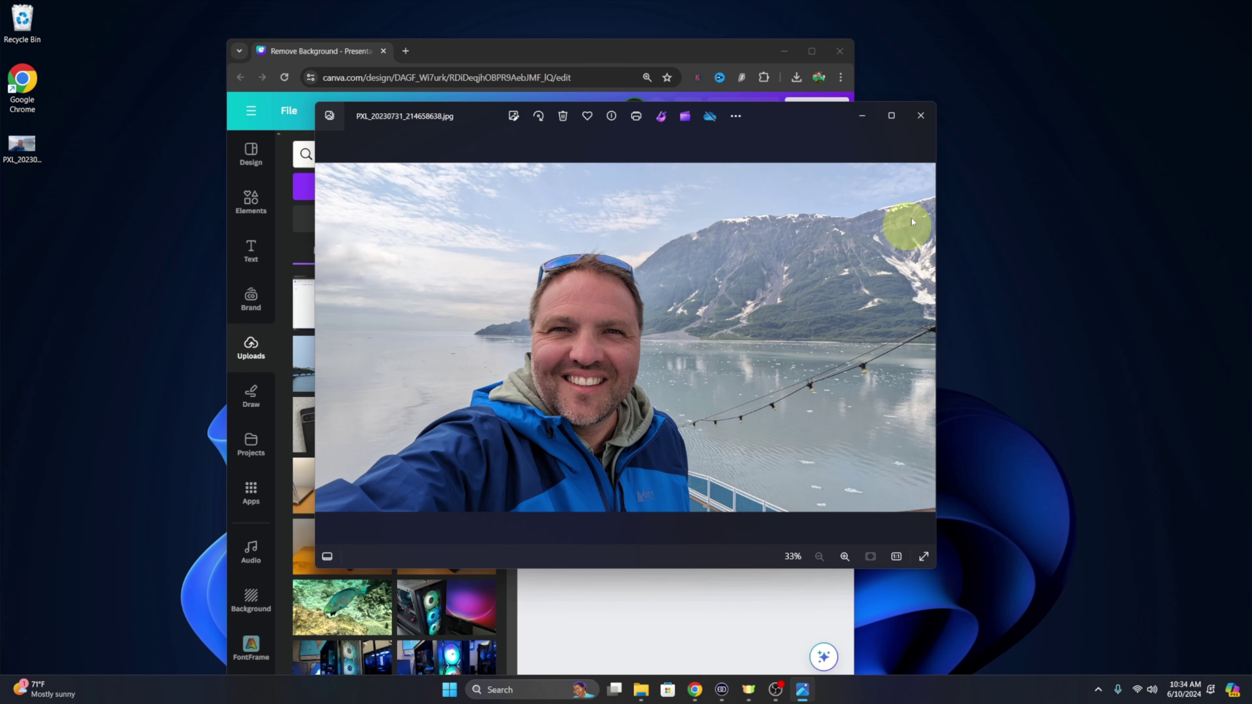
click(925, 126)
click(812, 50)
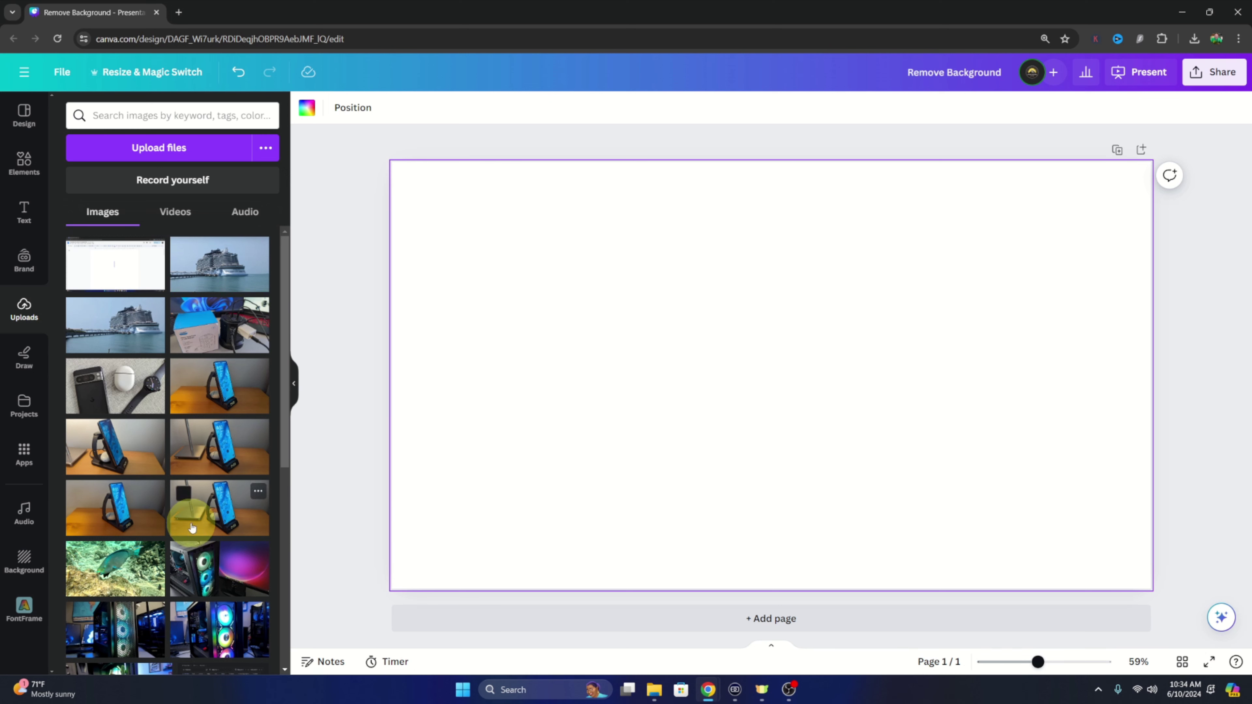
Fill the blank page with the recently used background of golden light streaks on pale blue
click(24, 565)
click(102, 259)
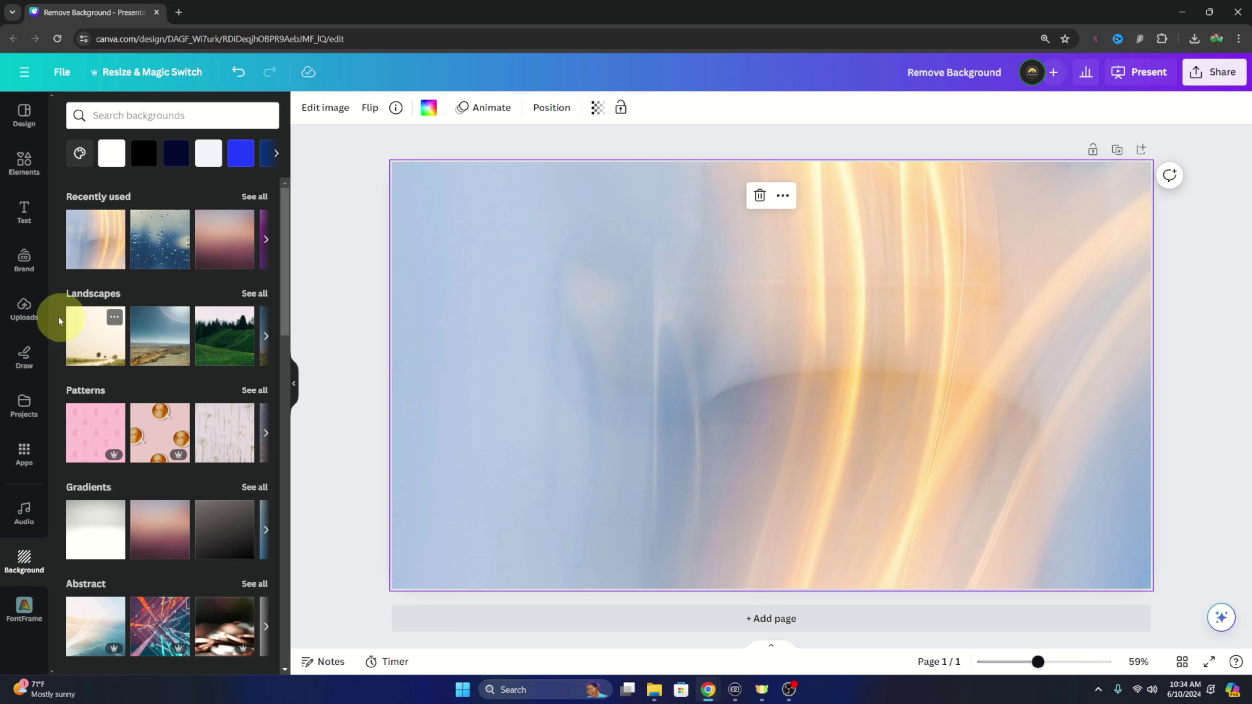
Upload the photo PXL_20230731_214658638 from the desktop to the design's image uploads and return to the maximized editor
click(24, 308)
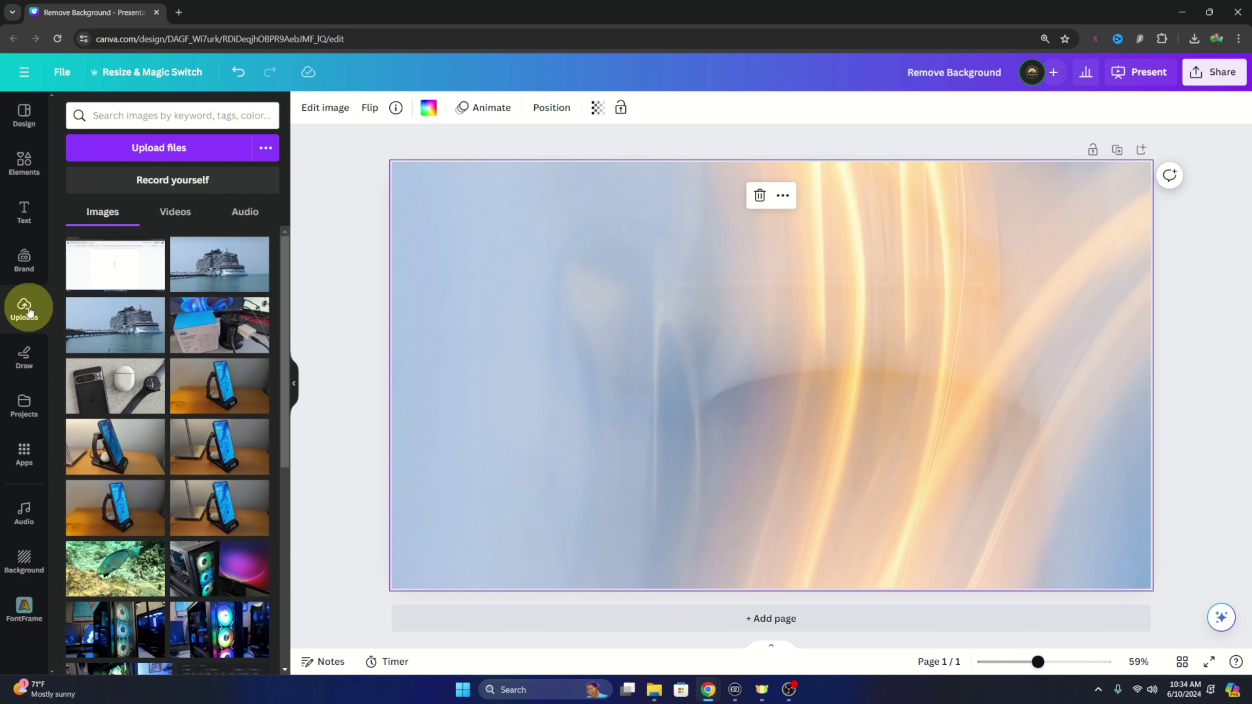
click(172, 154)
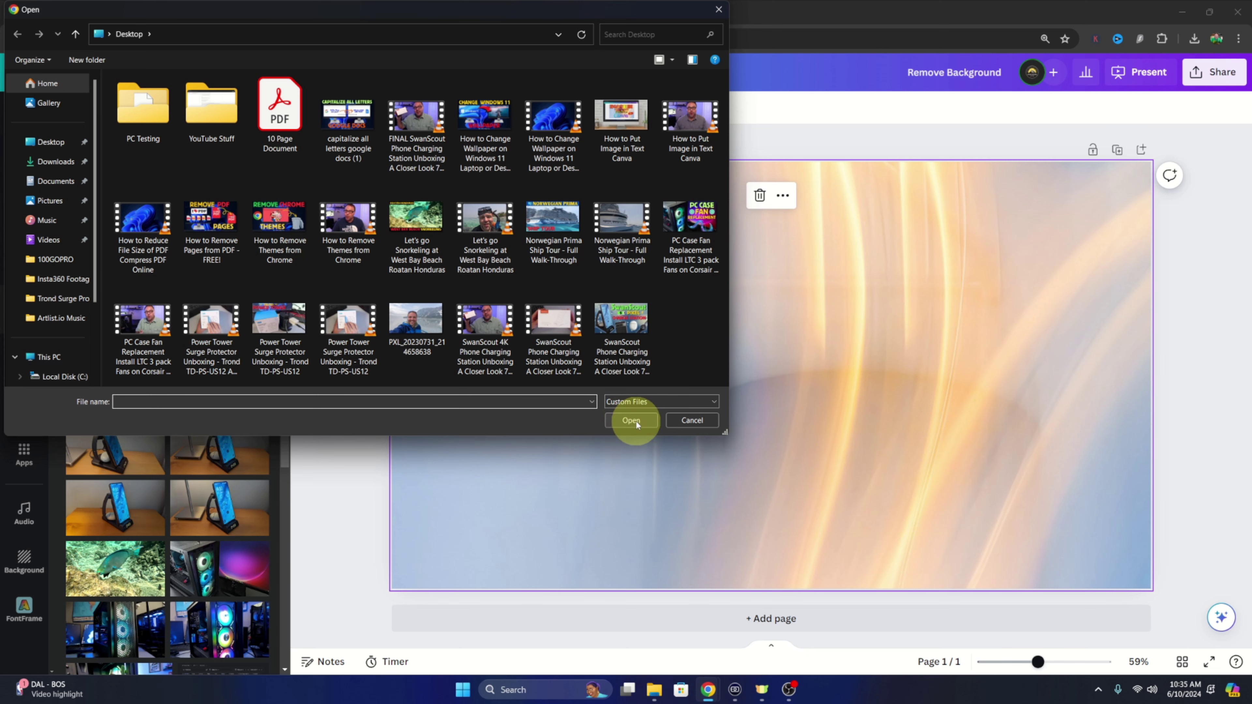
click(699, 422)
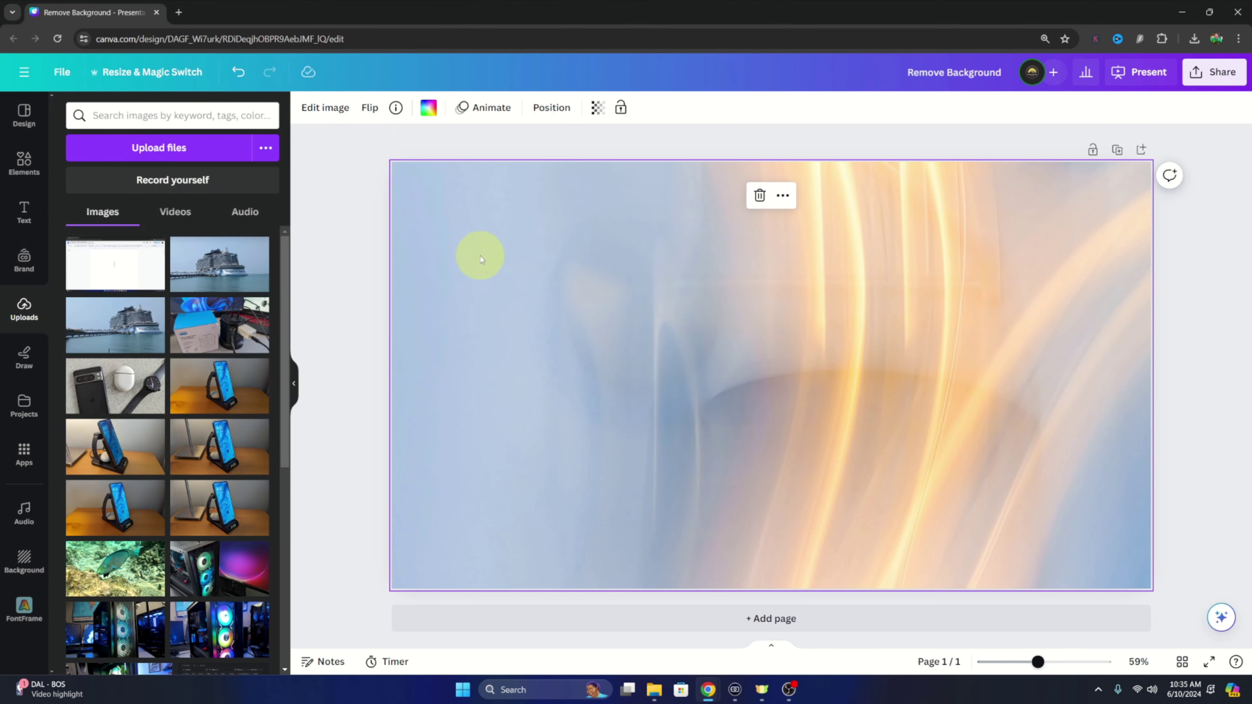
drag(350, 20, 457, 28)
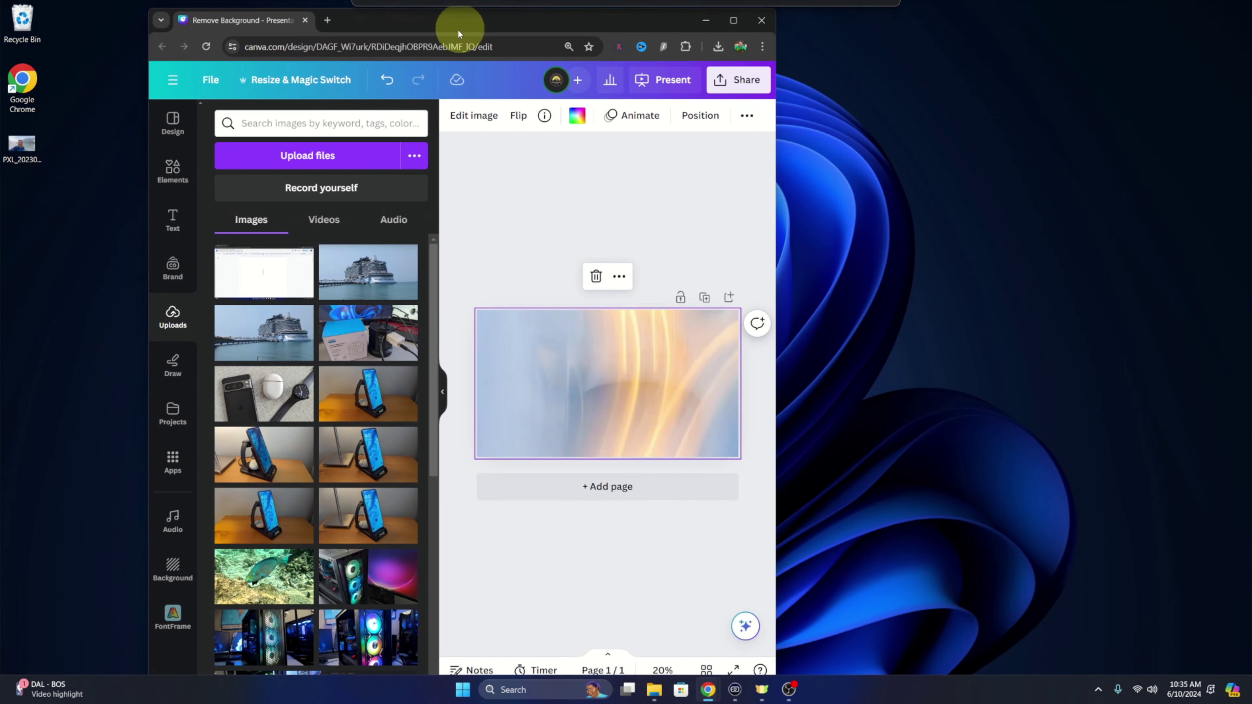
click(25, 148)
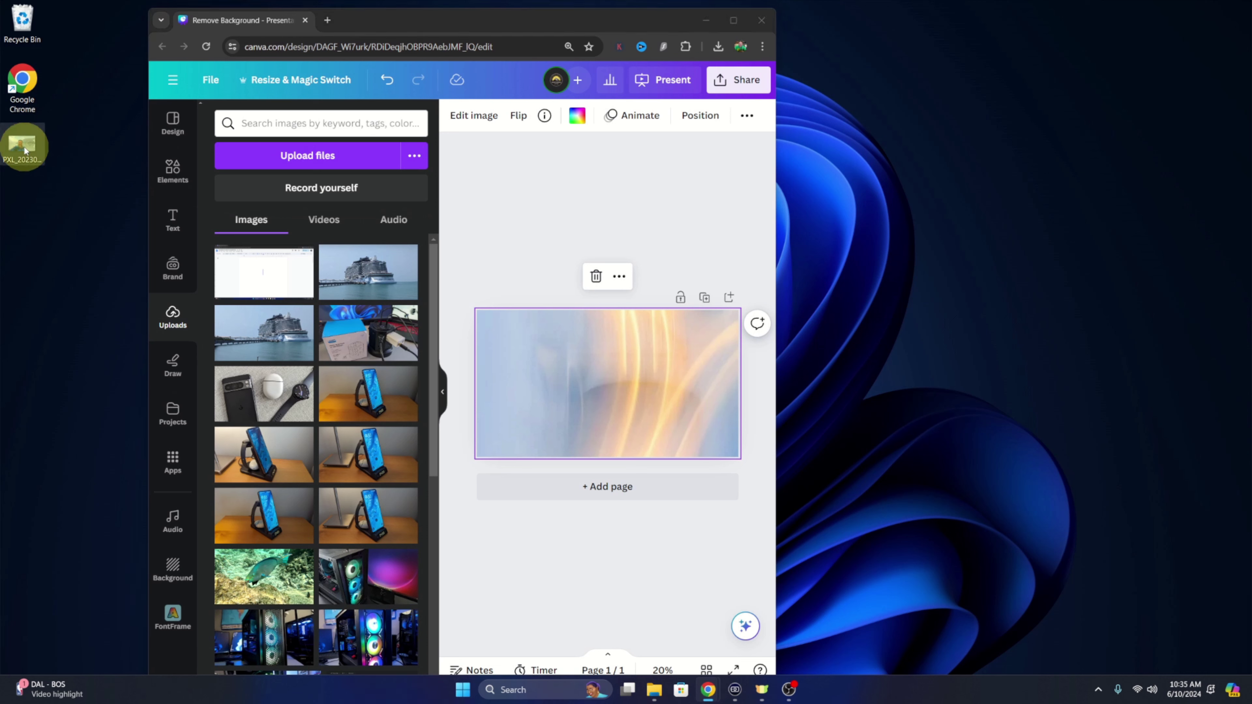
drag(25, 151, 321, 316)
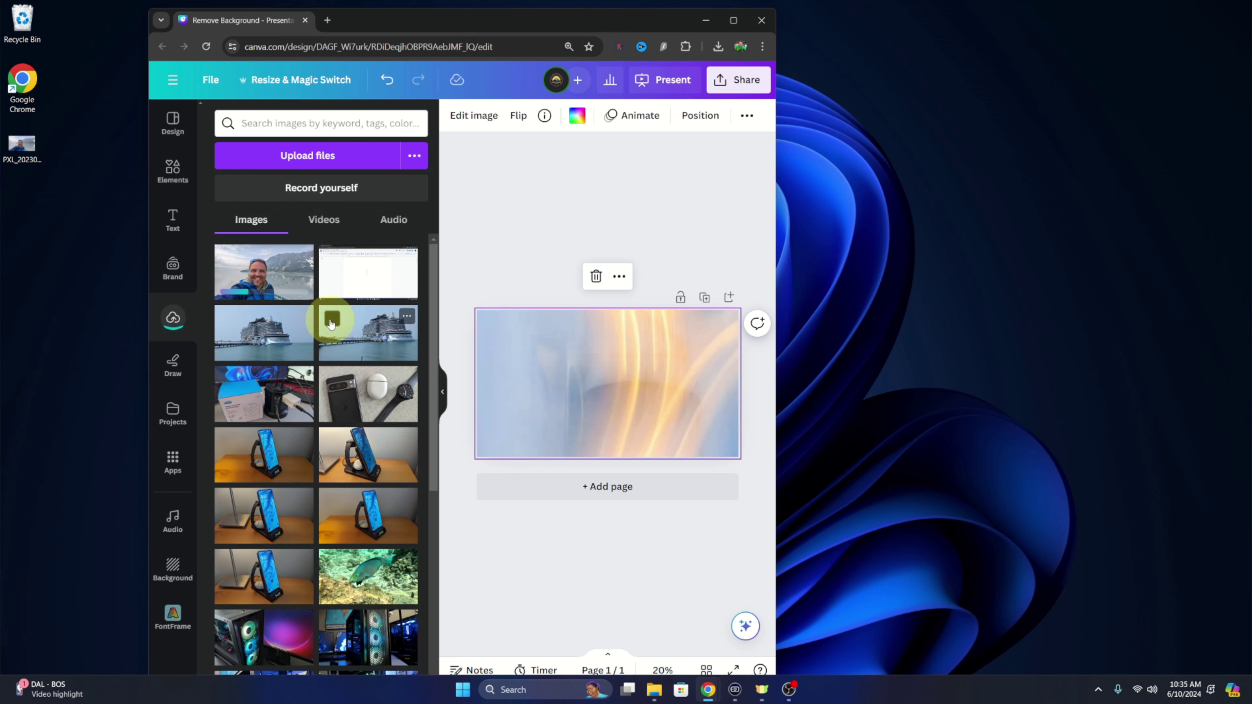
click(734, 20)
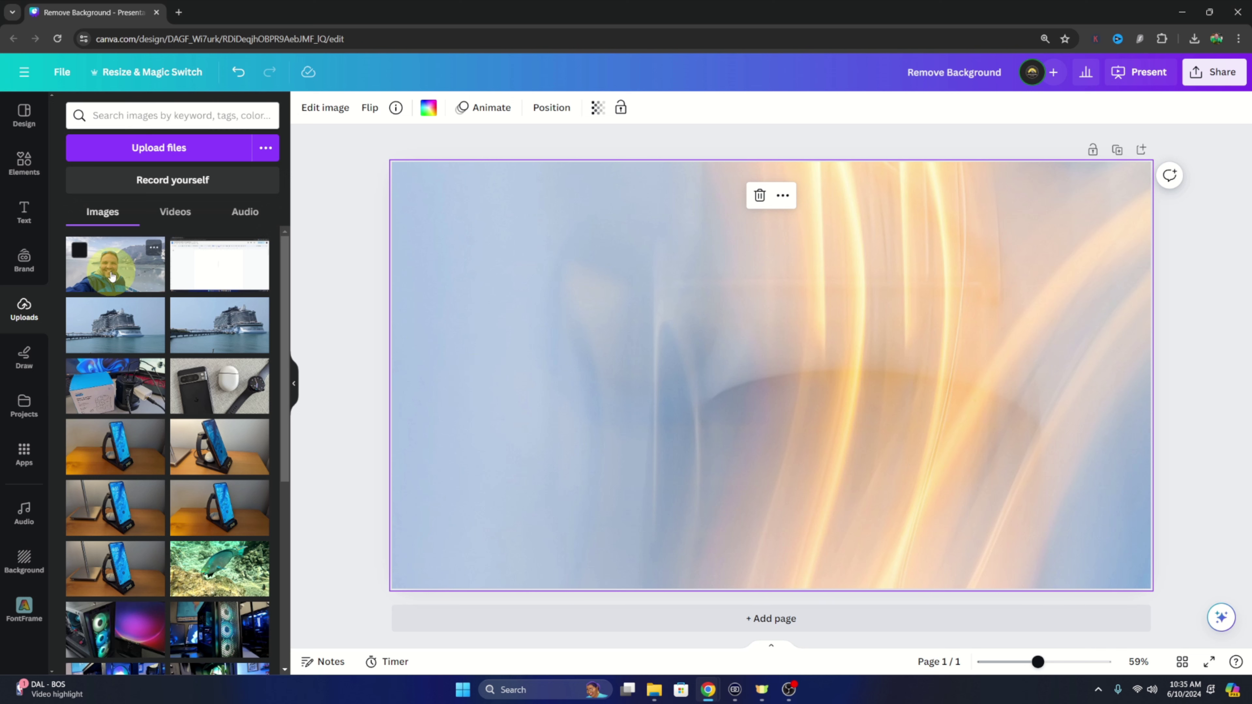
Place the uploaded selfie photo on the page and centre it over the background, then deselect it
drag(112, 277, 591, 337)
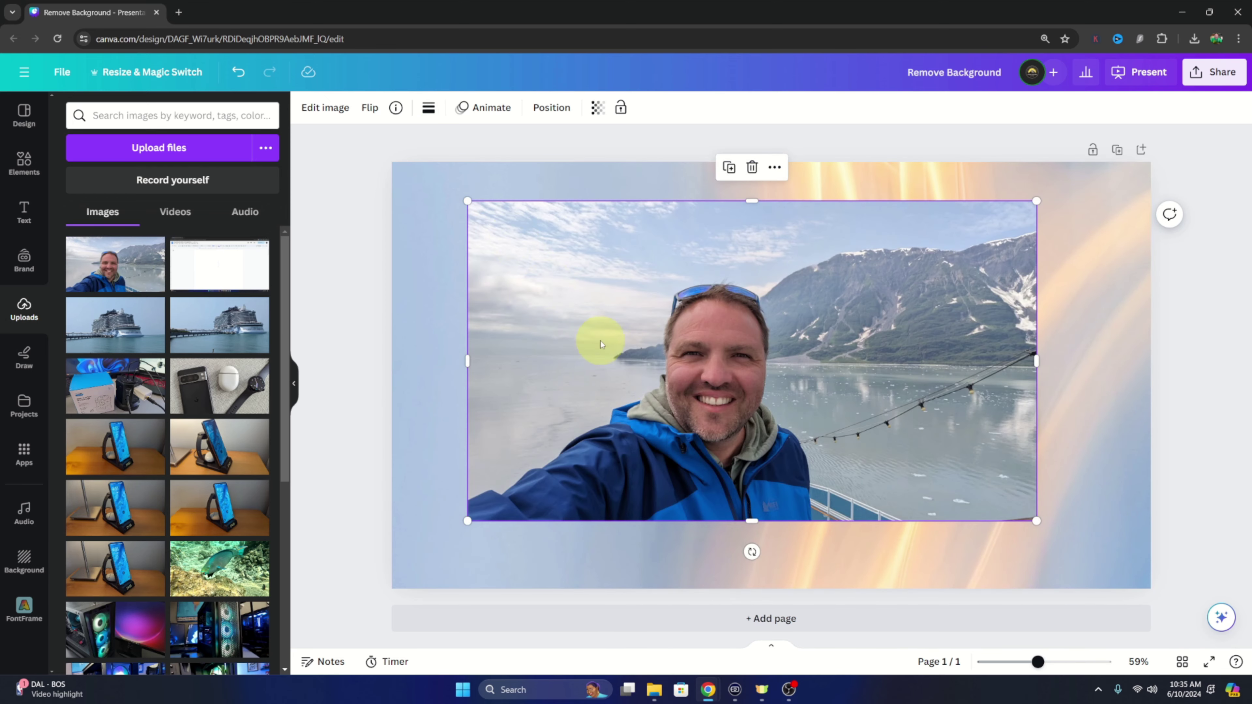
drag(707, 321, 735, 344)
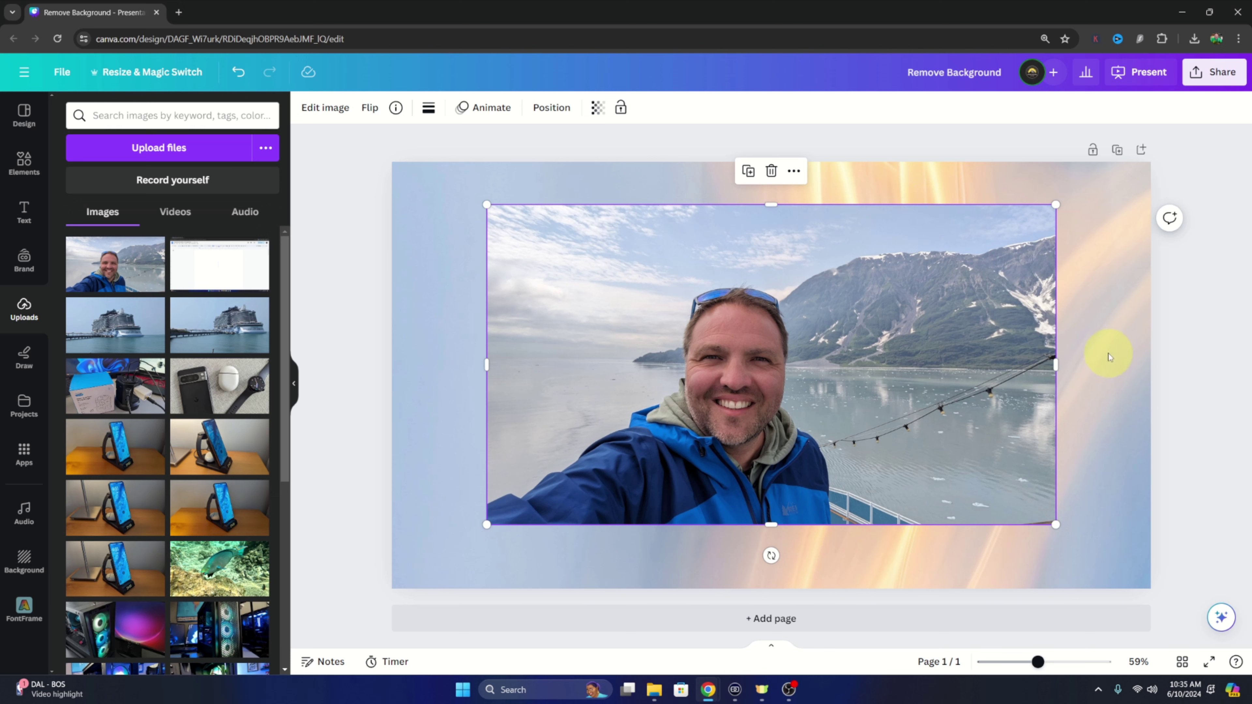
click(1119, 346)
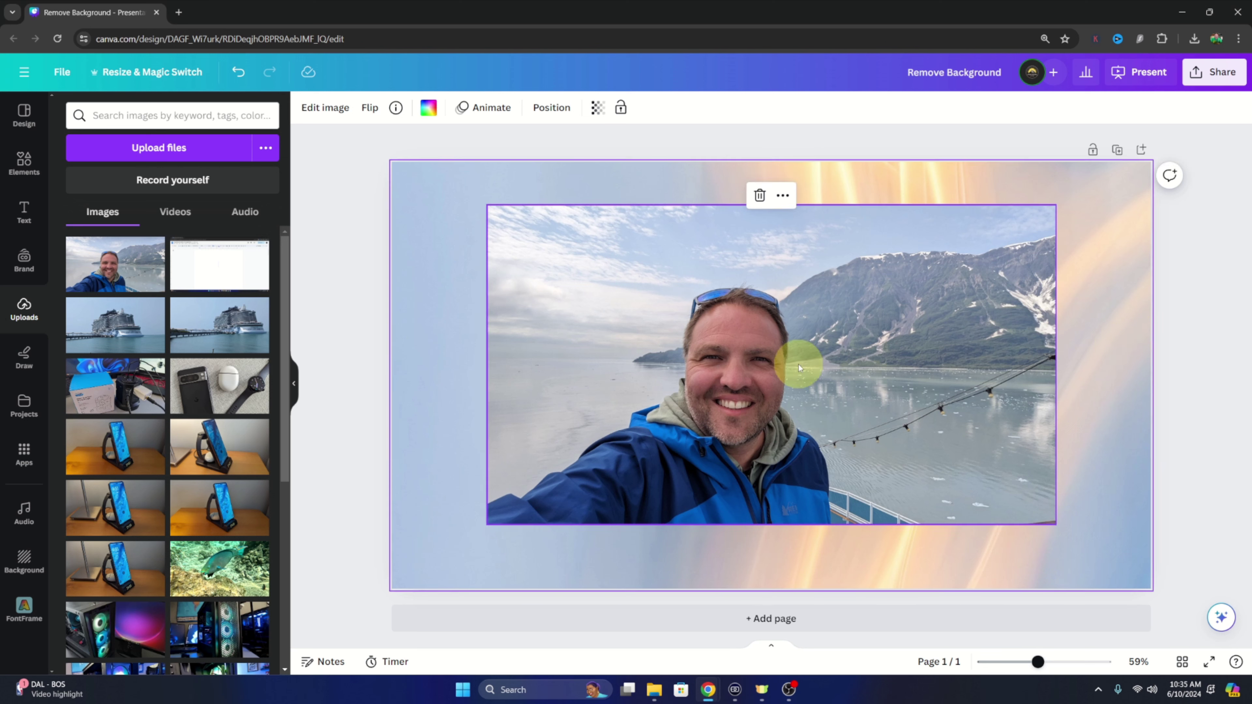
Remove the background of the selfie photo with BG Remover
click(778, 353)
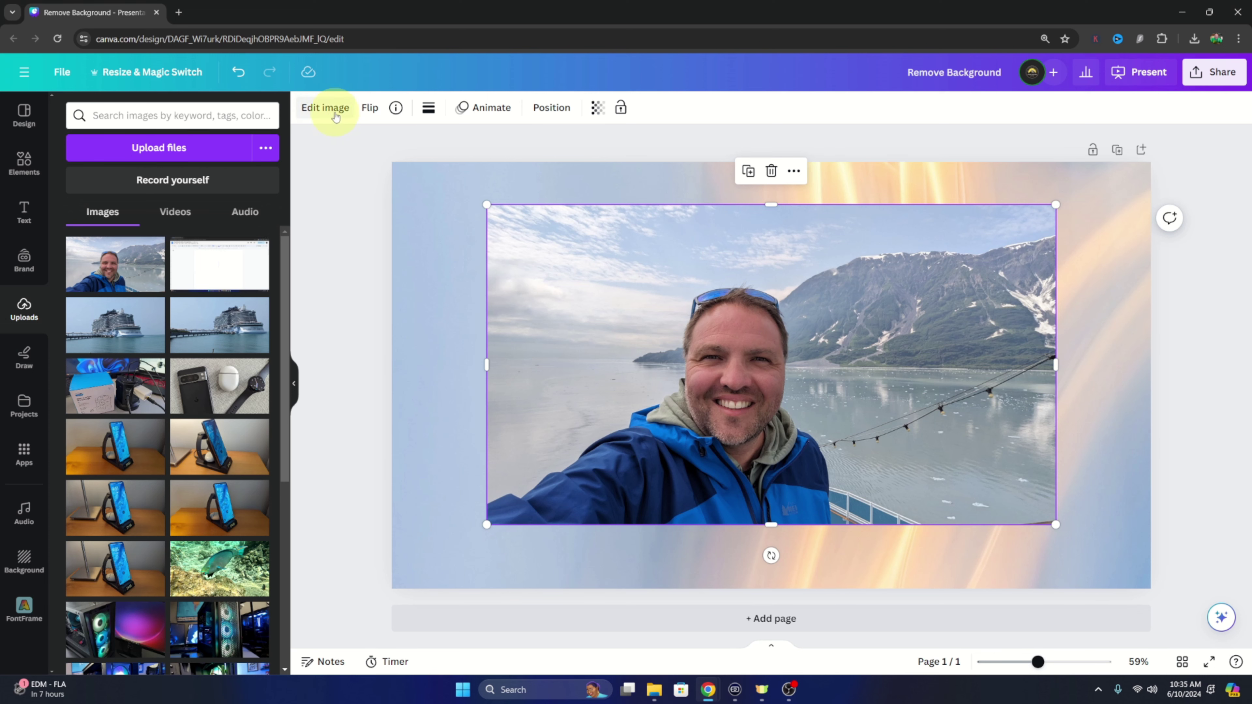
click(326, 108)
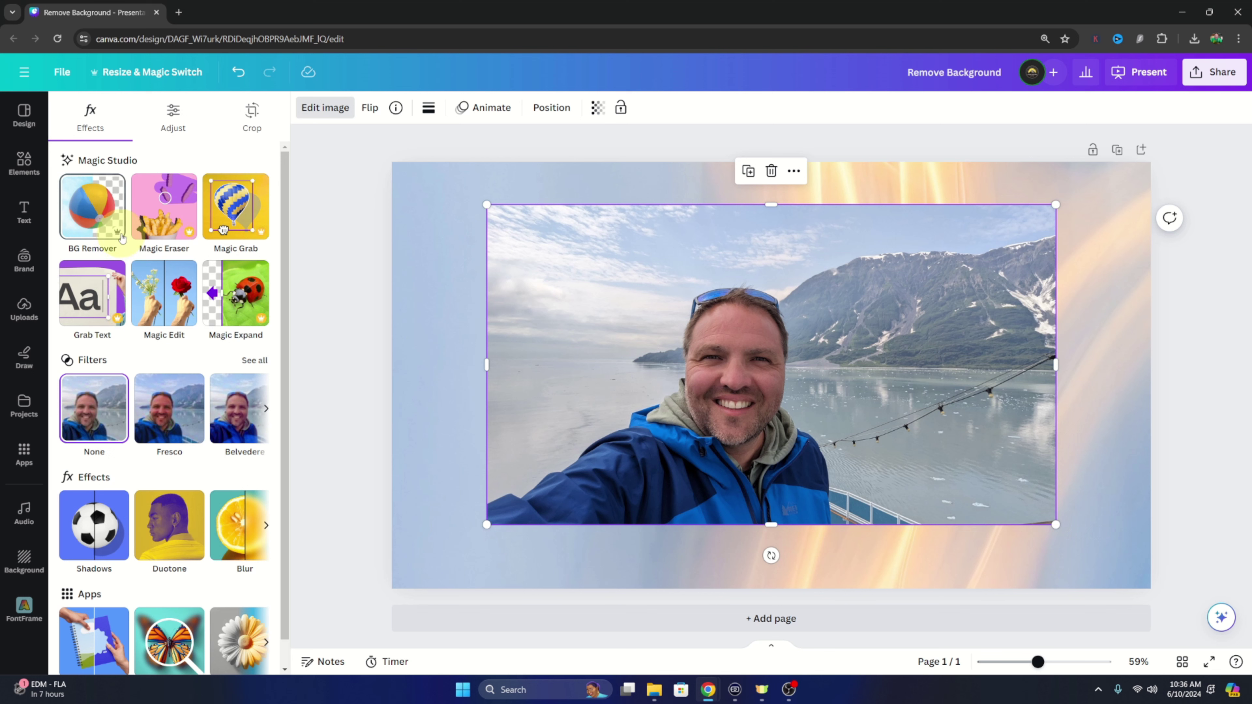
click(102, 208)
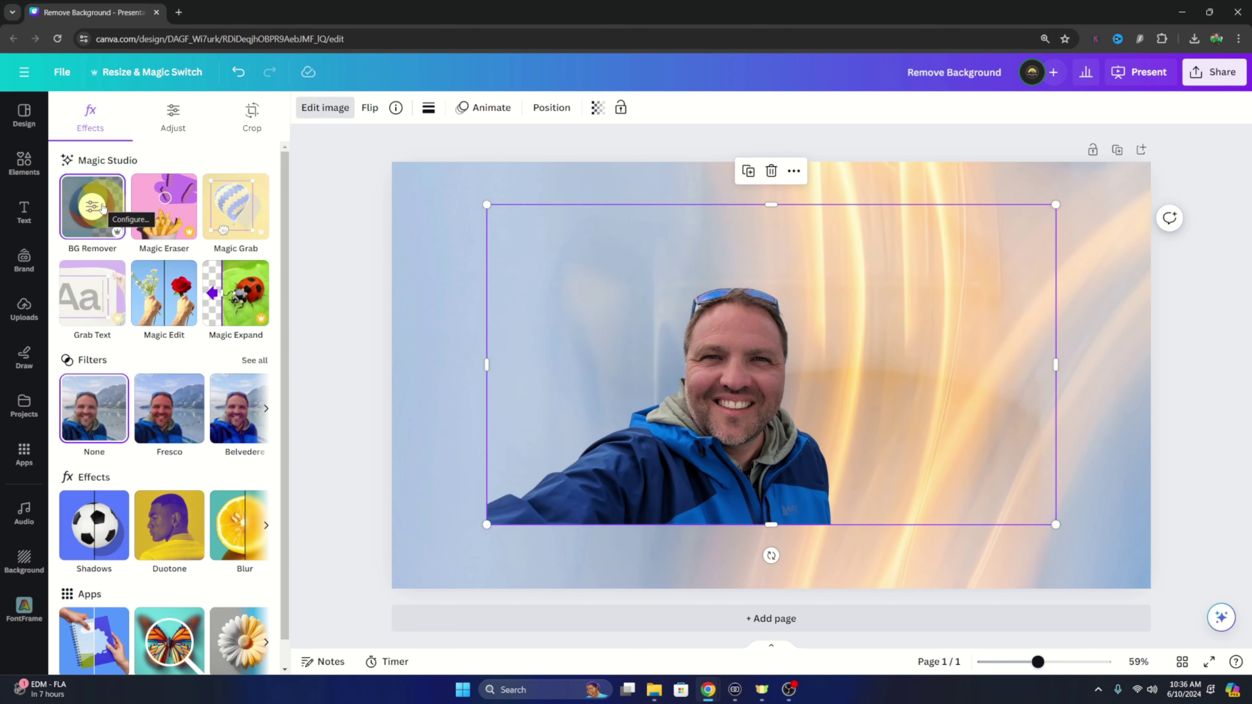
Shift the cutout toward the lower left of the page and enlarge it to nearly the page's full height
drag(761, 437, 719, 464)
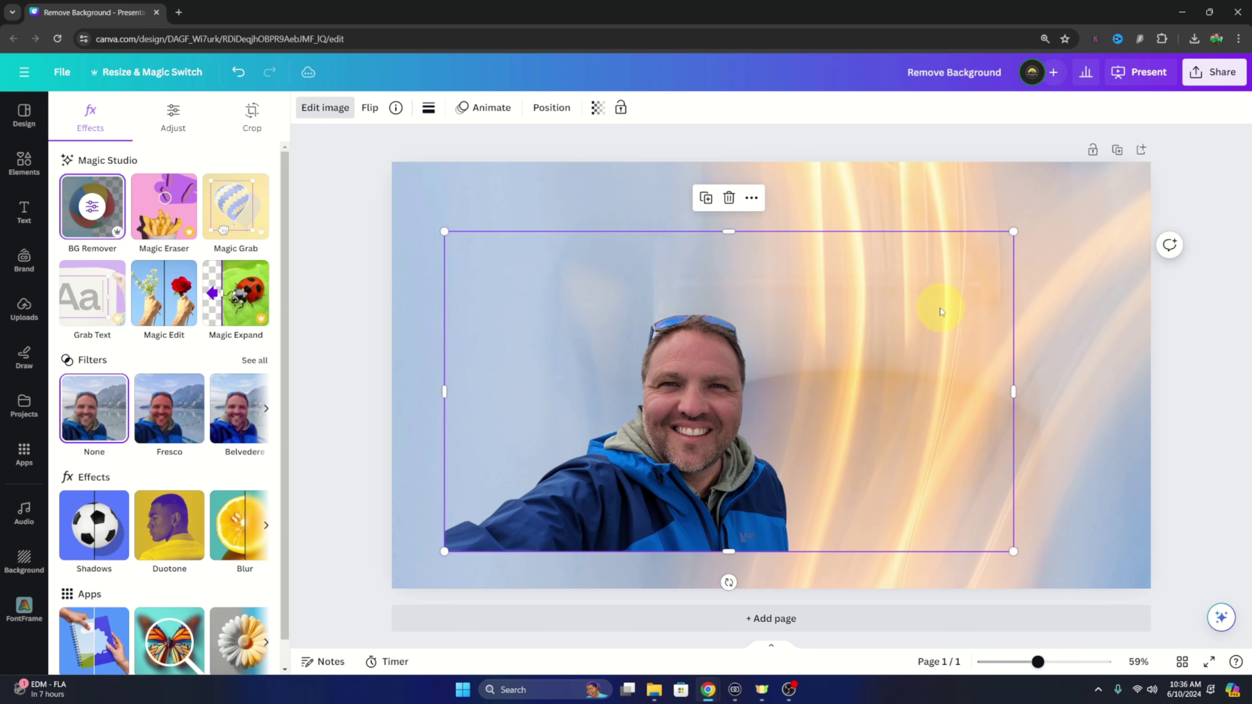
drag(1013, 231, 1213, 173)
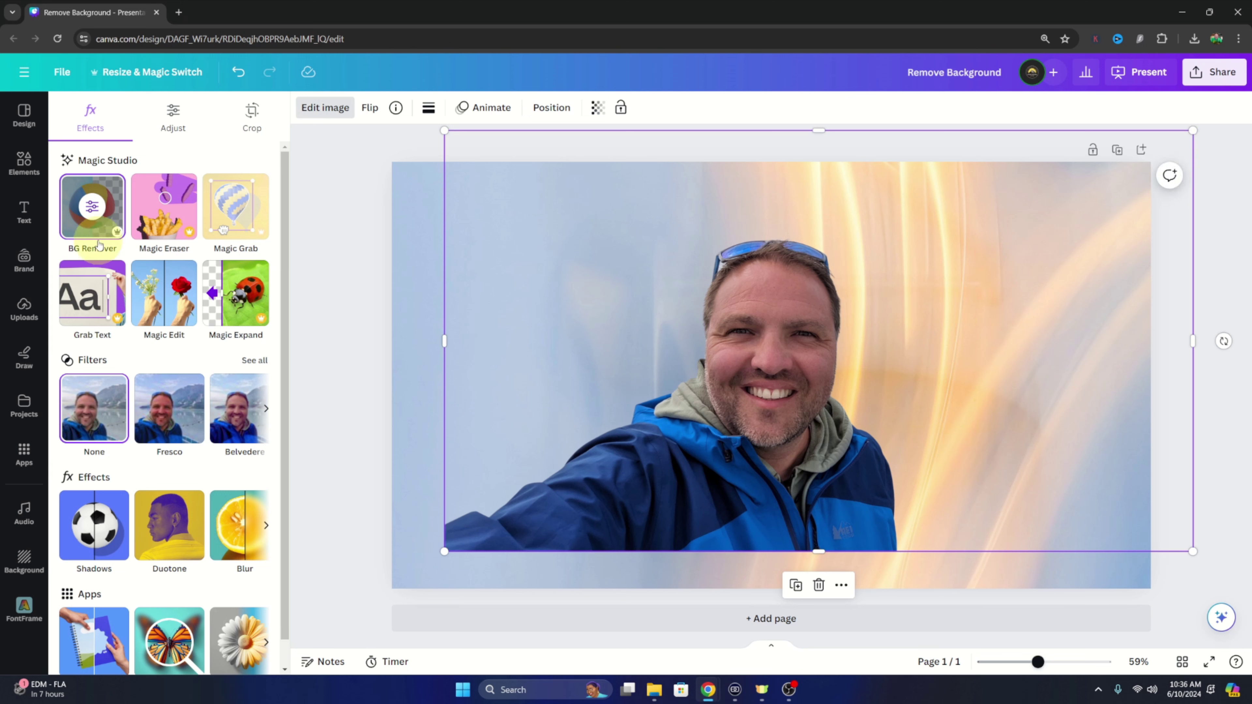
Open the background remover's brush settings, set the Erase brush size to 8 and erase a spot along the sleeve's edge
click(93, 207)
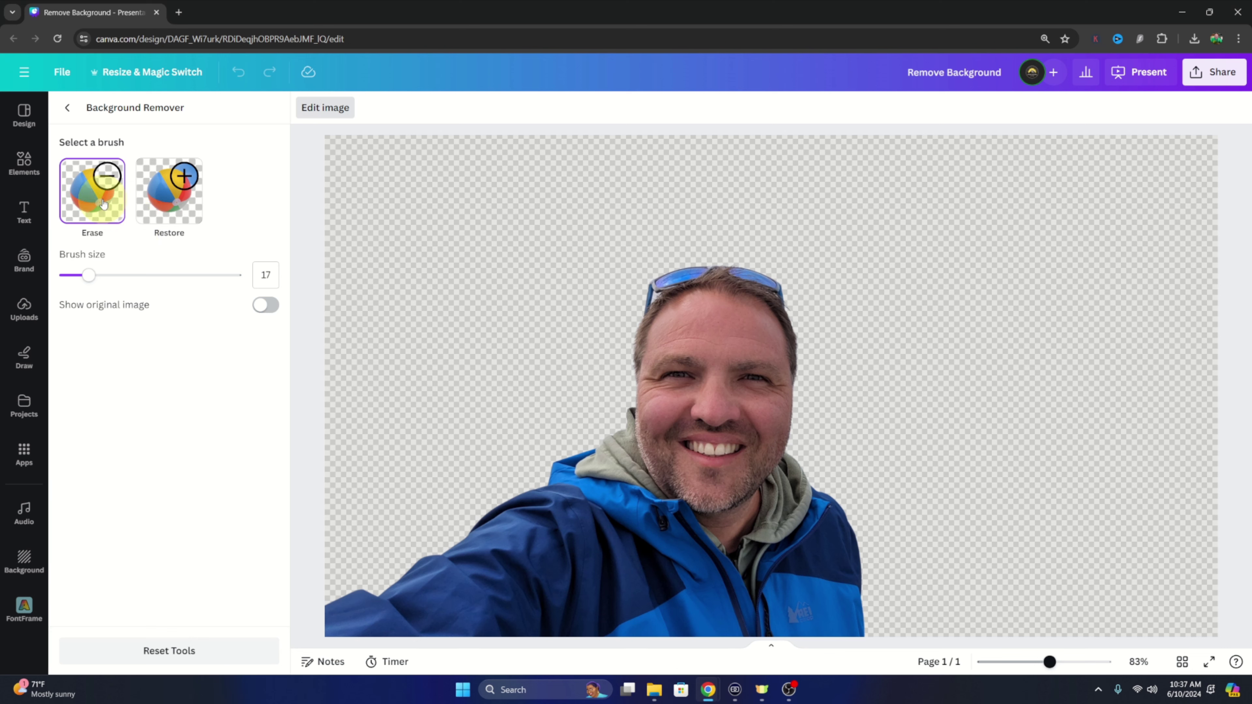
mouse_move(90, 275)
mouse_down()
mouse_move(233, 277)
mouse_move(74, 277)
mouse_up()
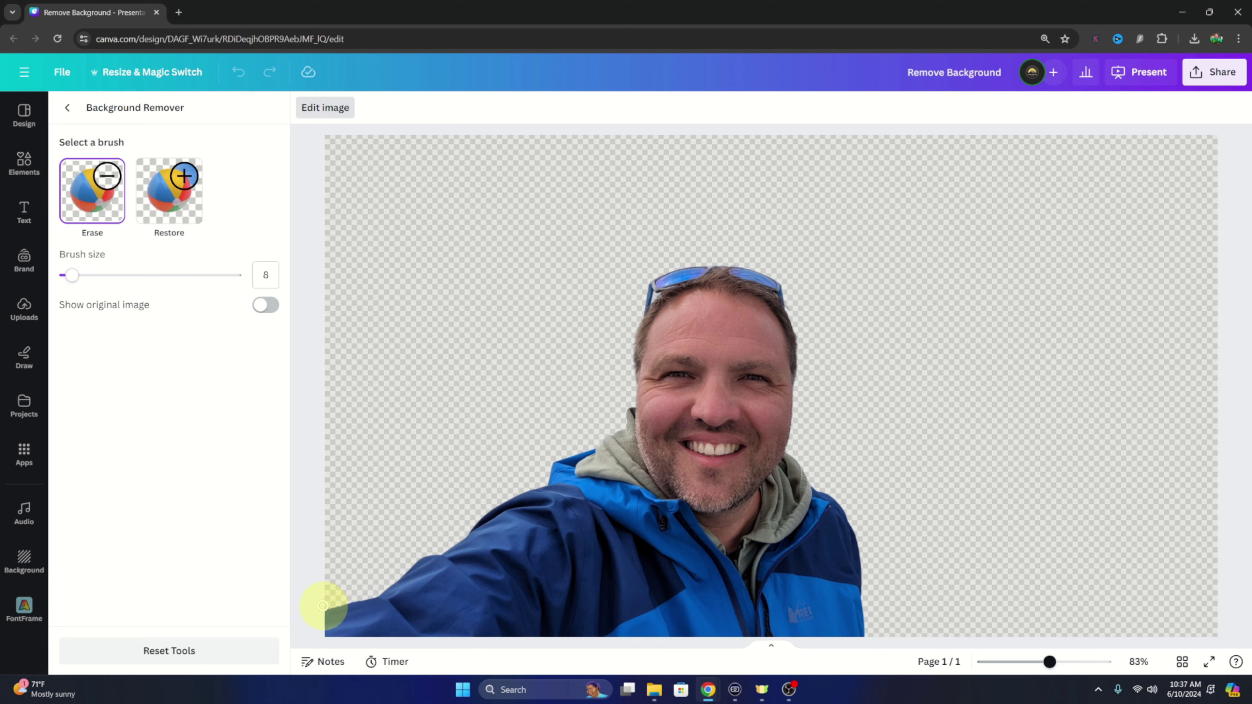
click(371, 590)
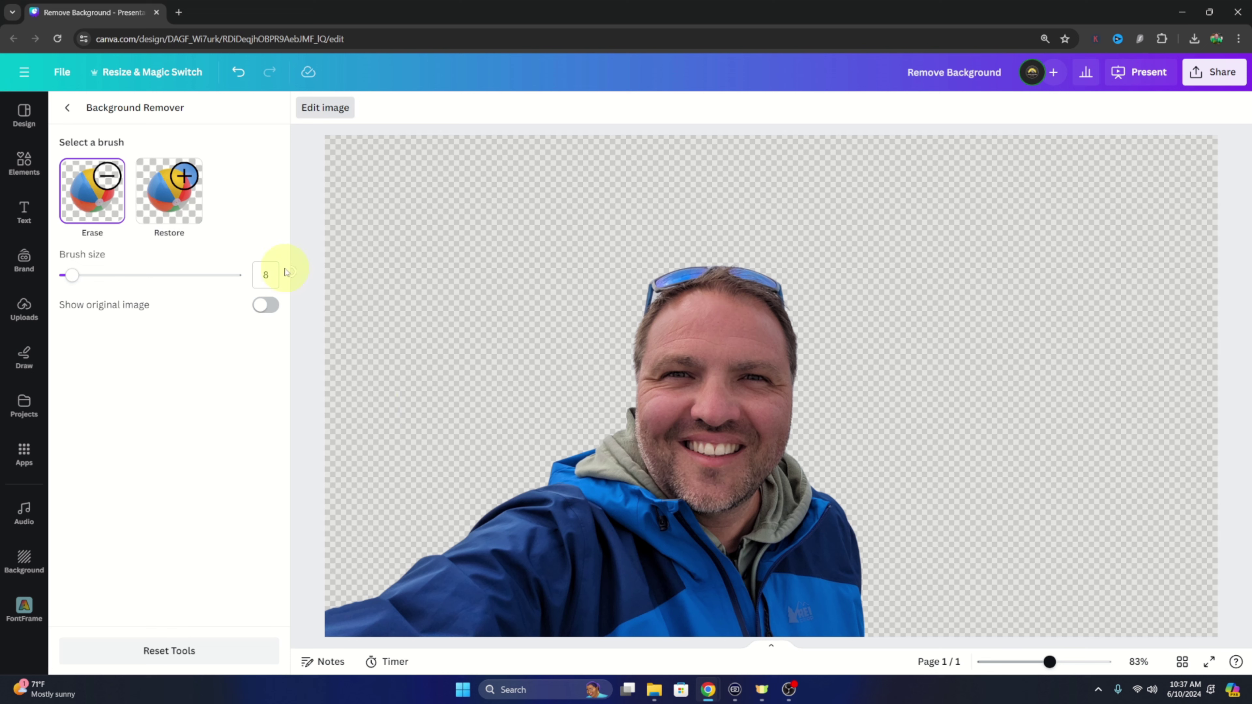
Choose the Restore brush at size 41, show the original image for comparison and leave the background remover settings
click(197, 202)
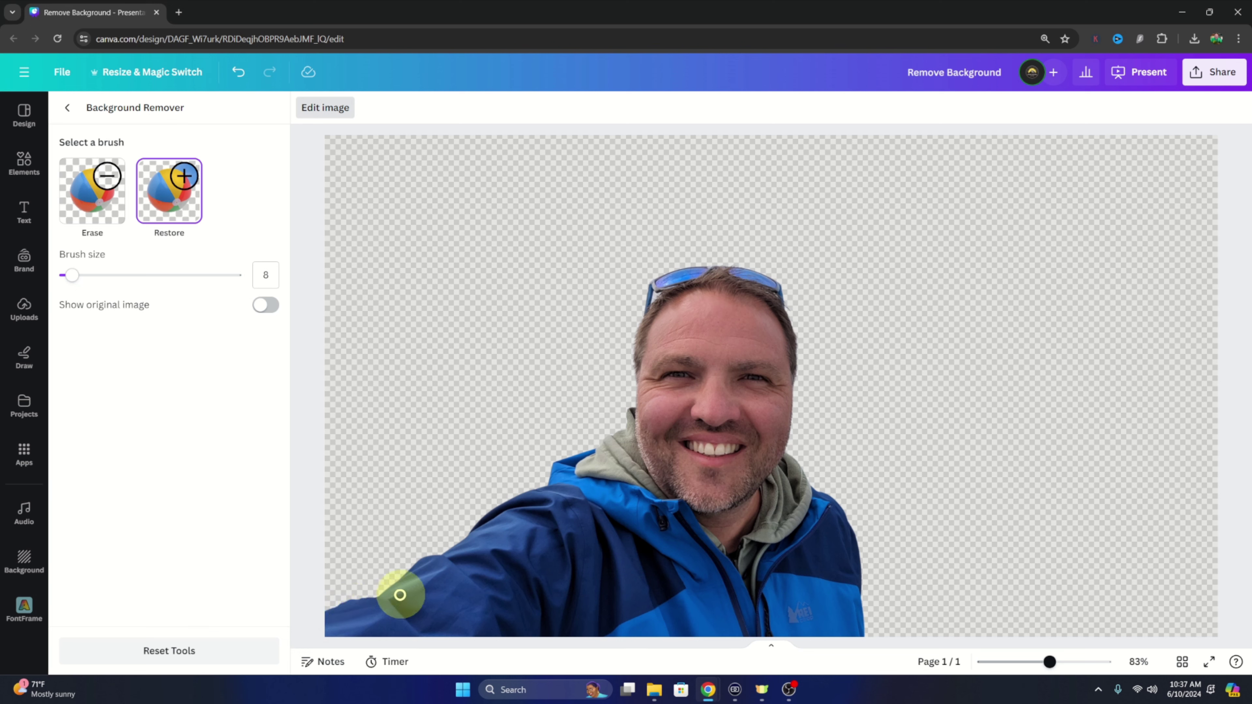
mouse_move(72, 277)
mouse_down()
mouse_move(204, 285)
mouse_move(133, 275)
mouse_up()
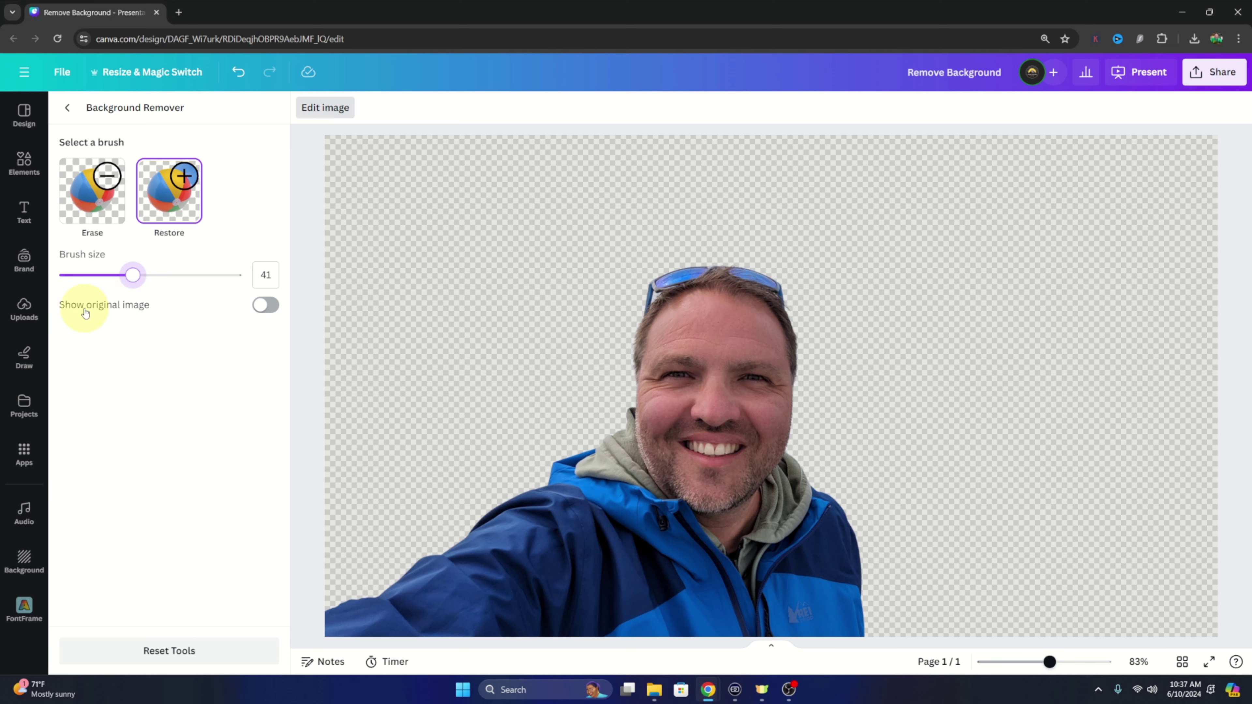
click(266, 306)
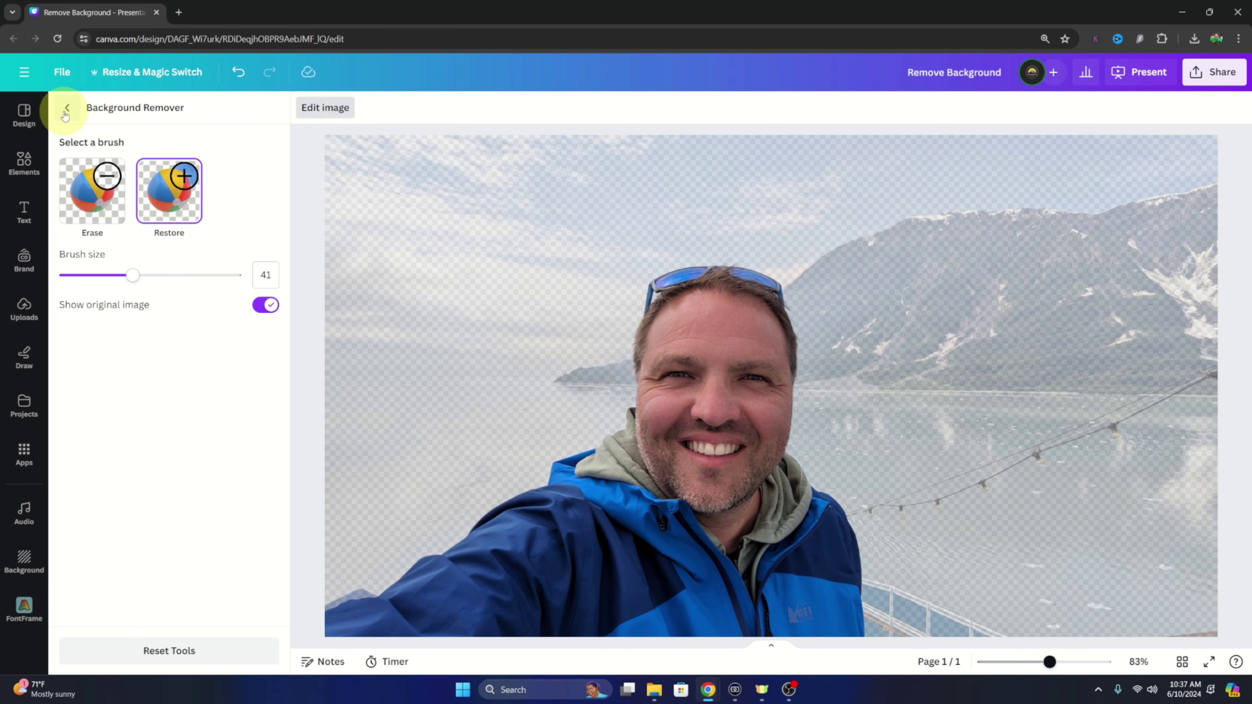
click(69, 109)
Align the cutout with the page's lower-left corner and enlarge it beyond the page's upper edge
drag(783, 347, 727, 398)
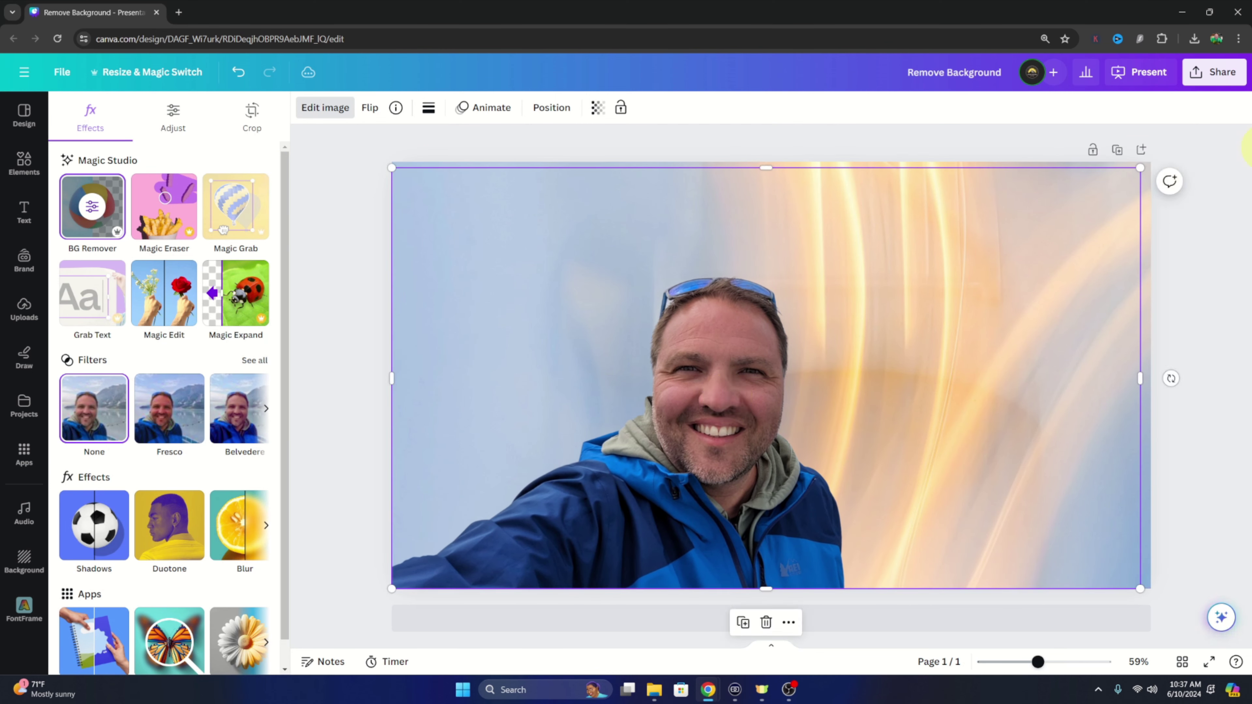
click(832, 405)
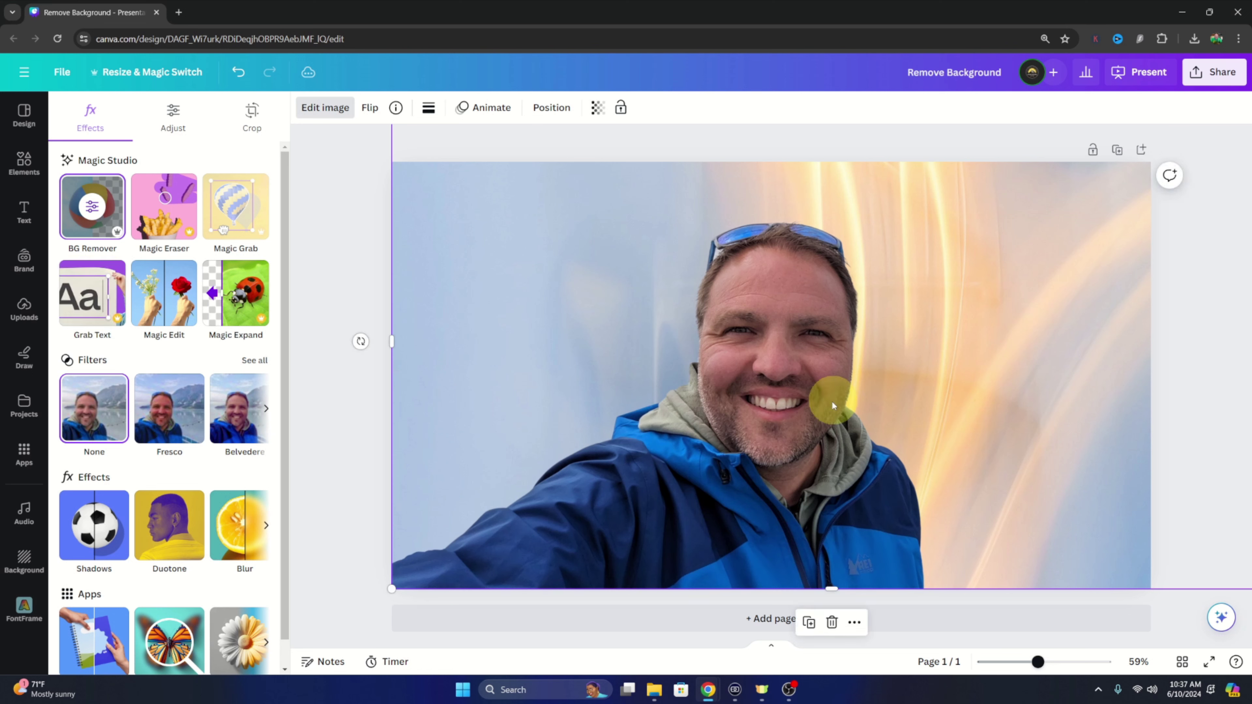